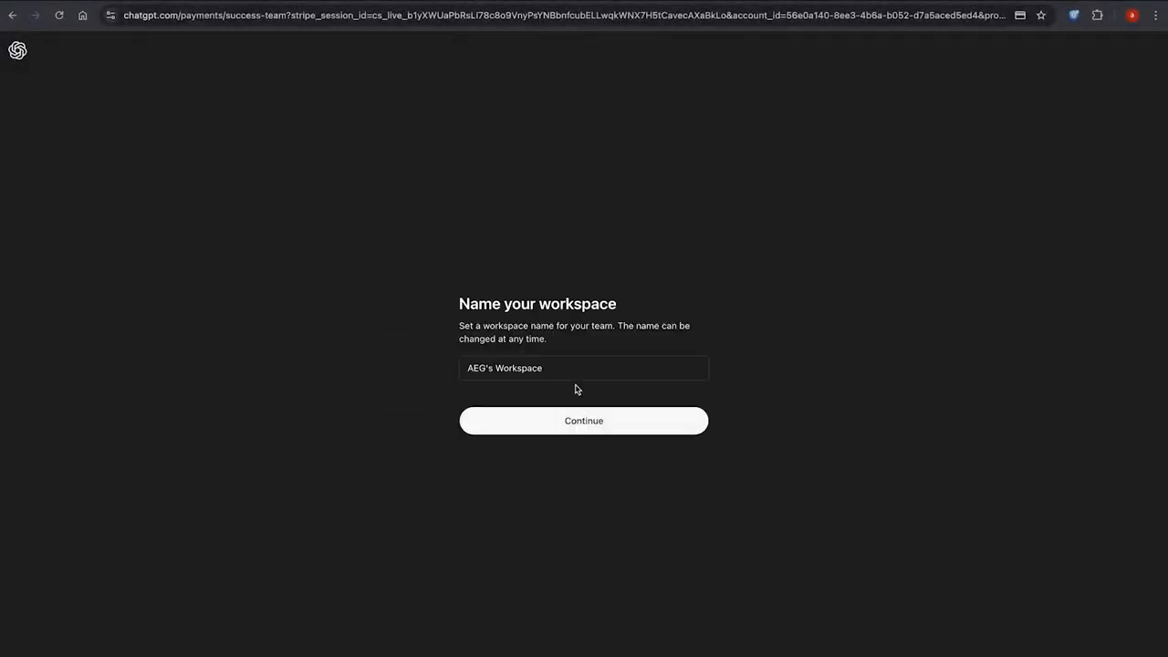
Confirm the workspace name, skip inviting members, and view the paid June invoice under Billing.
left_click(518, 315)
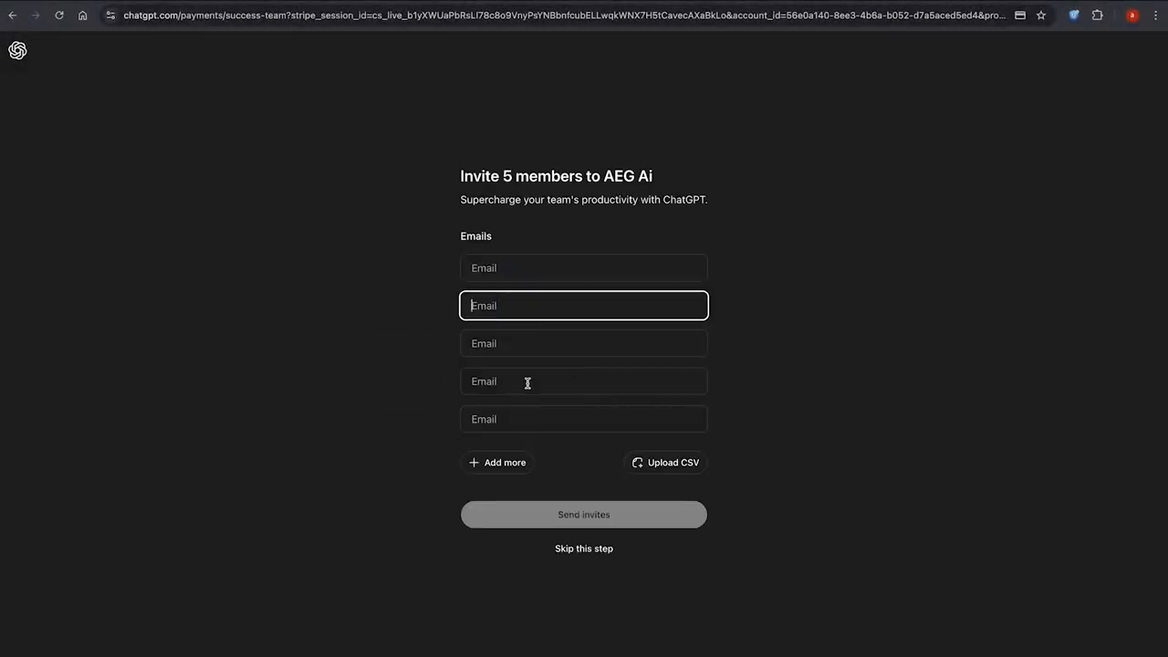
left_click(37, 184)
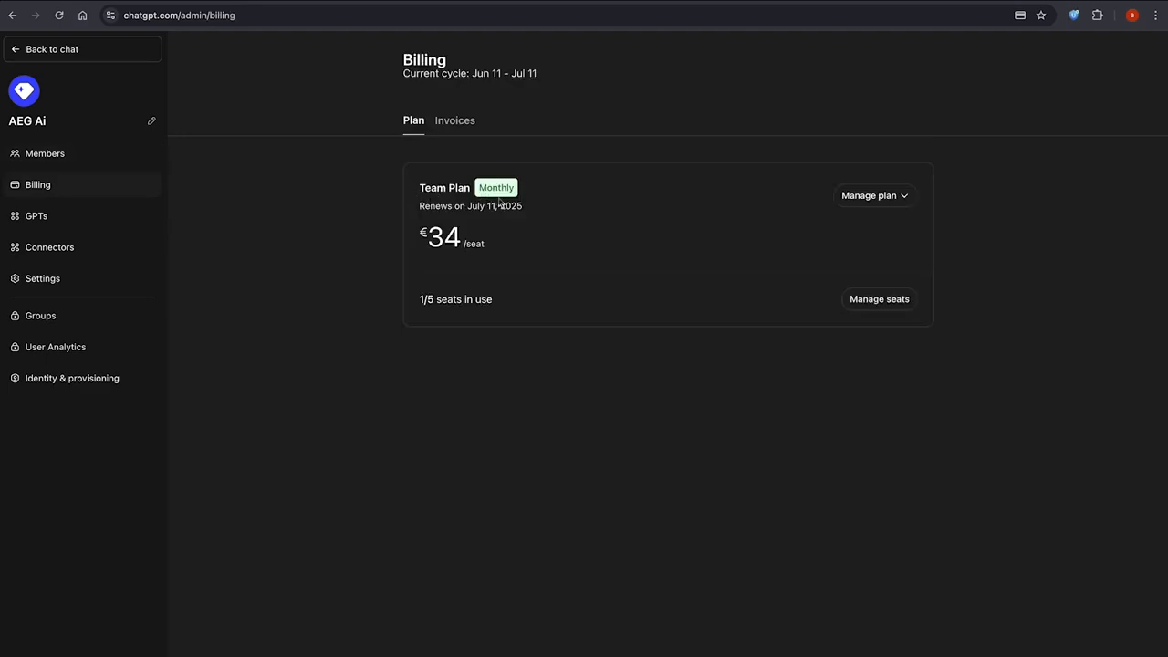
left_click(447, 124)
left_click(469, 195)
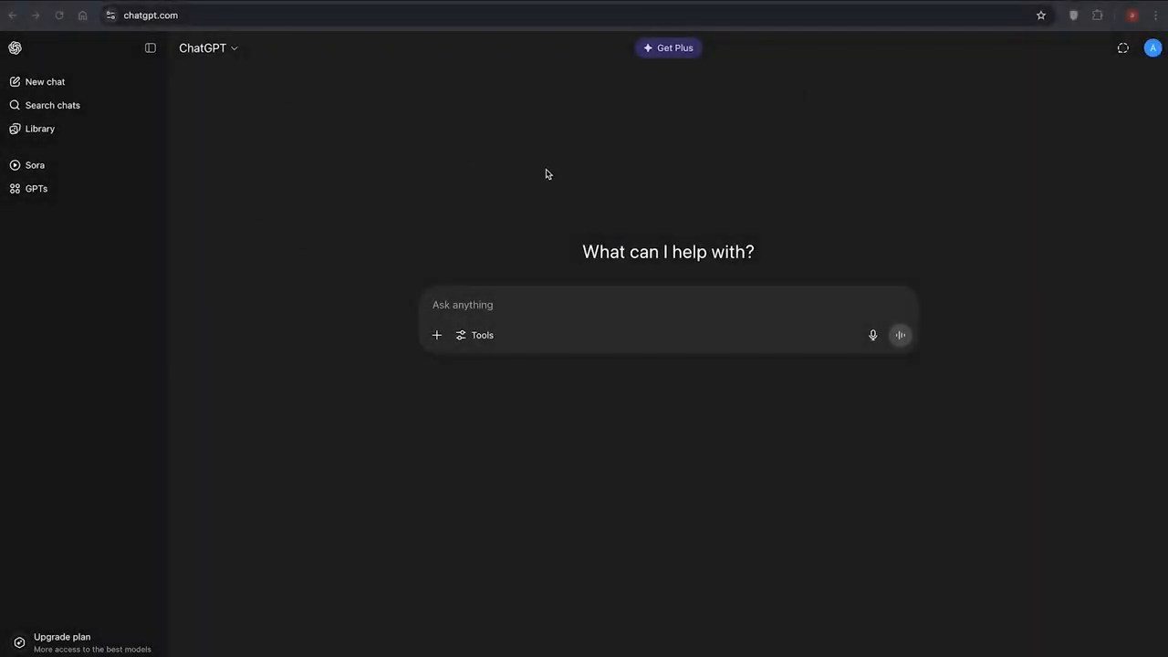
Show the Business plans, then load the team1dollar promo URL and select the Business Team plan.
left_click(669, 50)
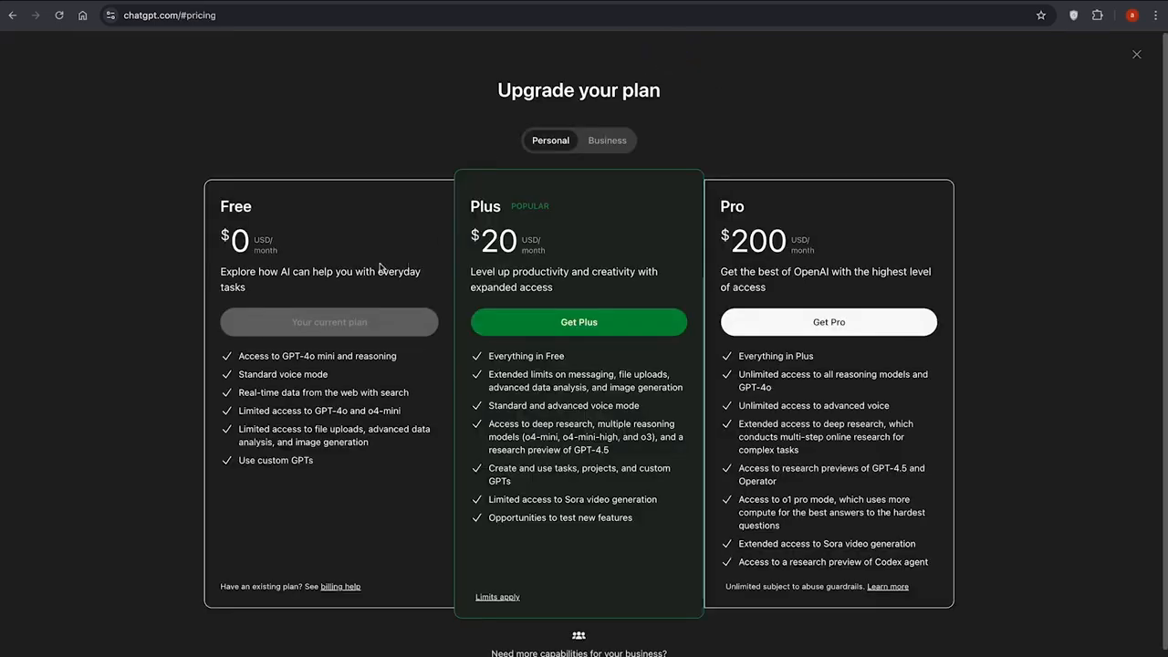
left_click(604, 141)
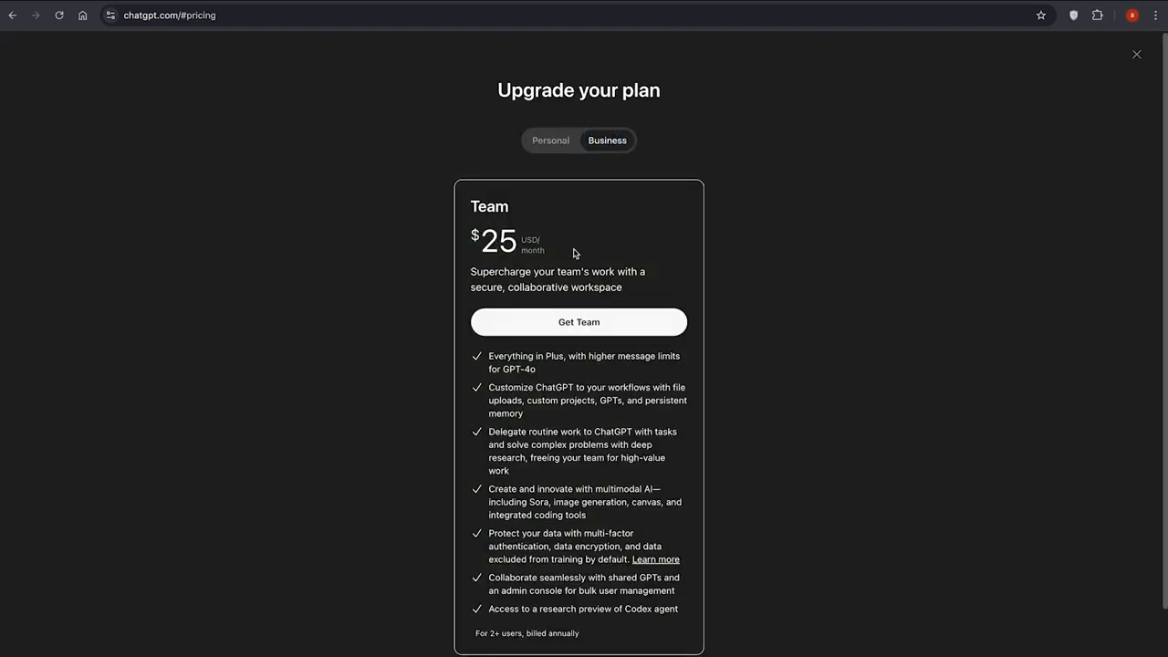
left_click(373, 15)
type("https://chatgpt.com/?promo_campaign=team1dollar")
key("Return")
left_click(610, 141)
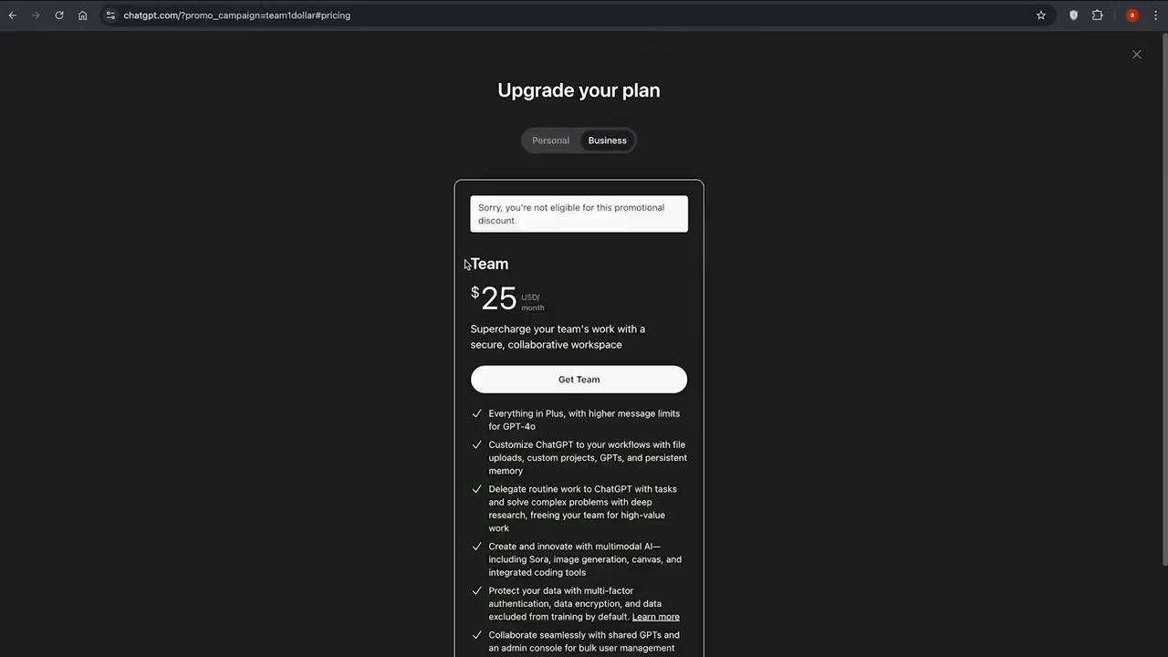
Turn the VPN on, reload the promo pricing page and show the Business Team plan again.
left_click(1074, 15)
left_click(962, 137)
left_click(214, 14)
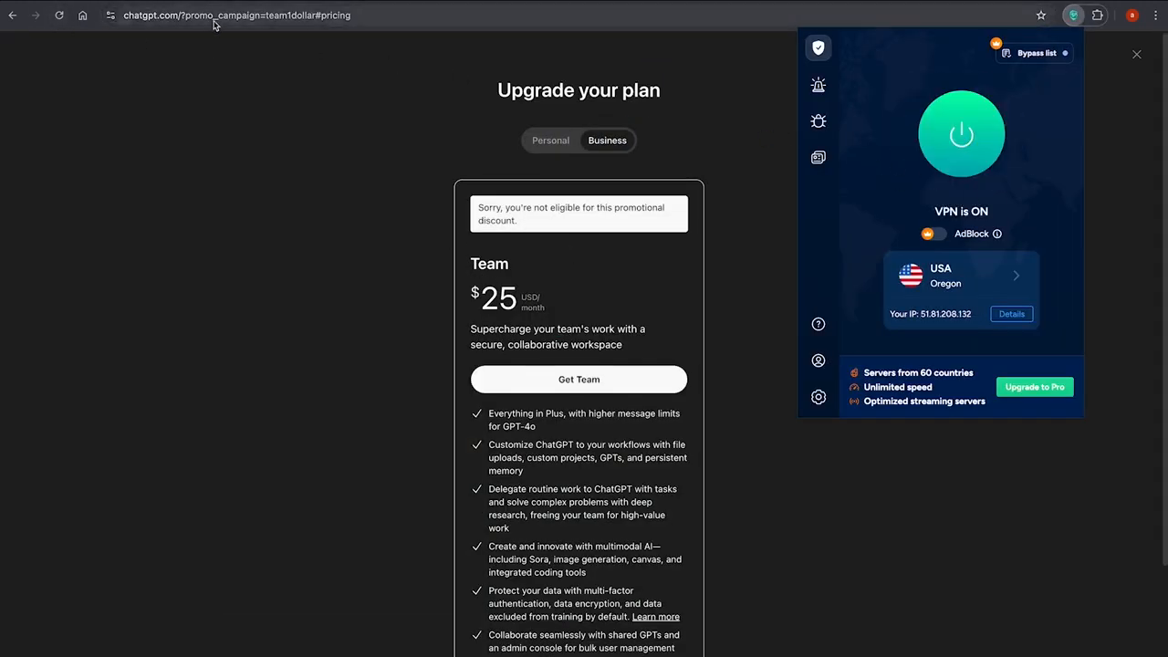
key("Return")
left_click(612, 143)
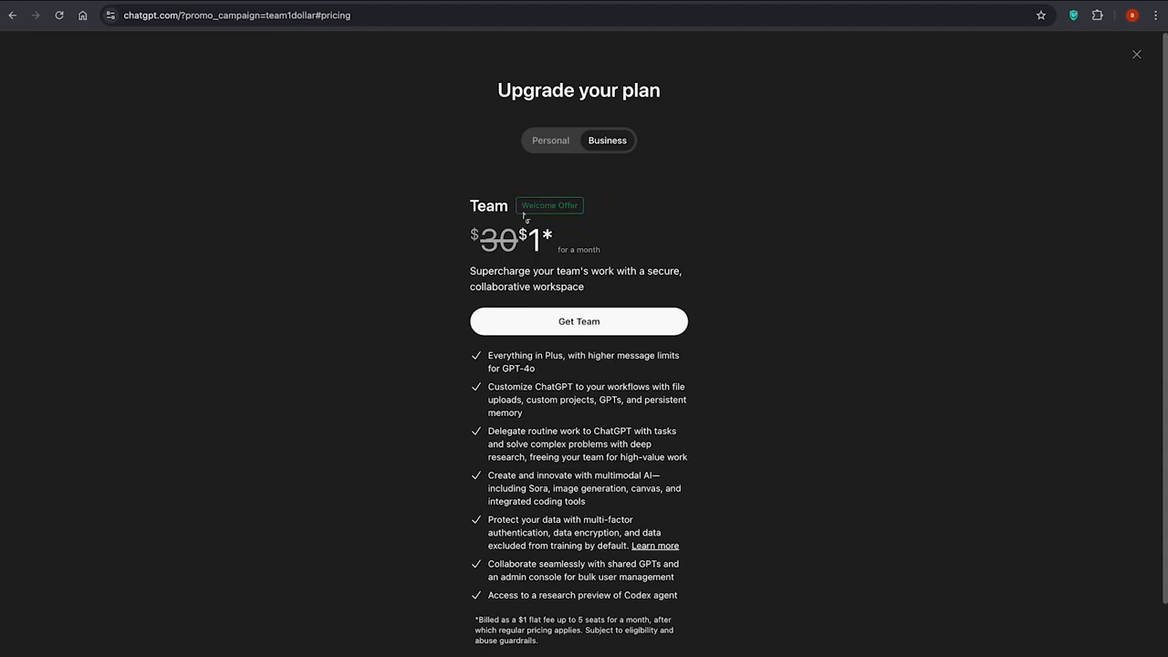
scroll(581, 310, "down", 1)
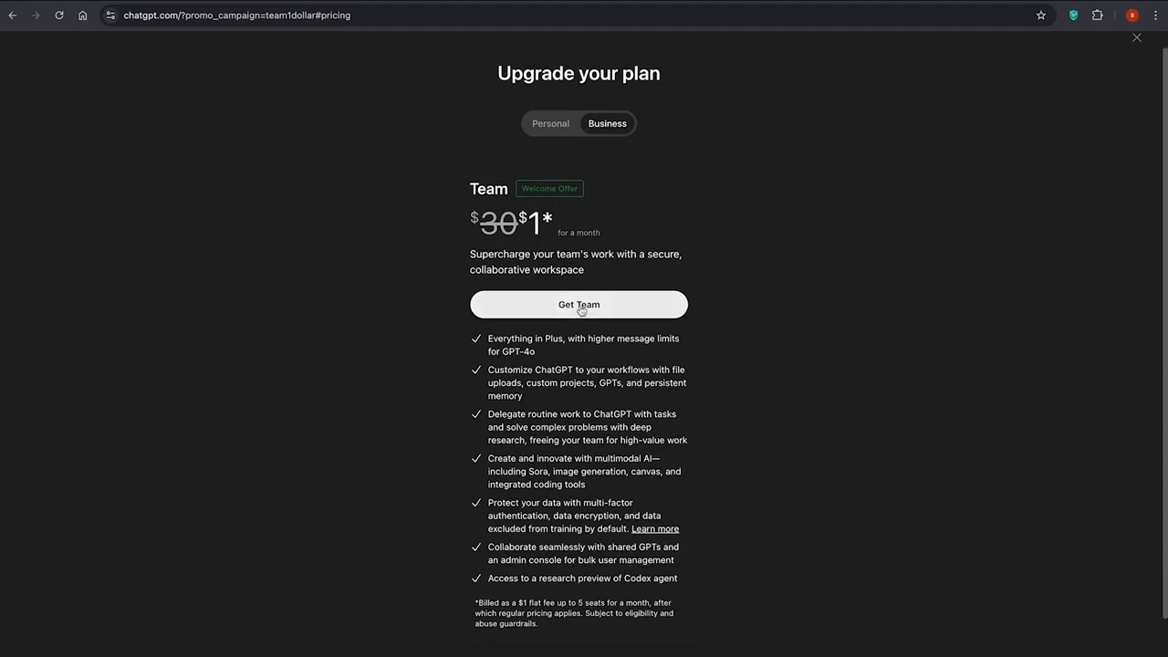
Start buying the Team plan at the $1 offer and proceed to payment checkout.
left_click(559, 310)
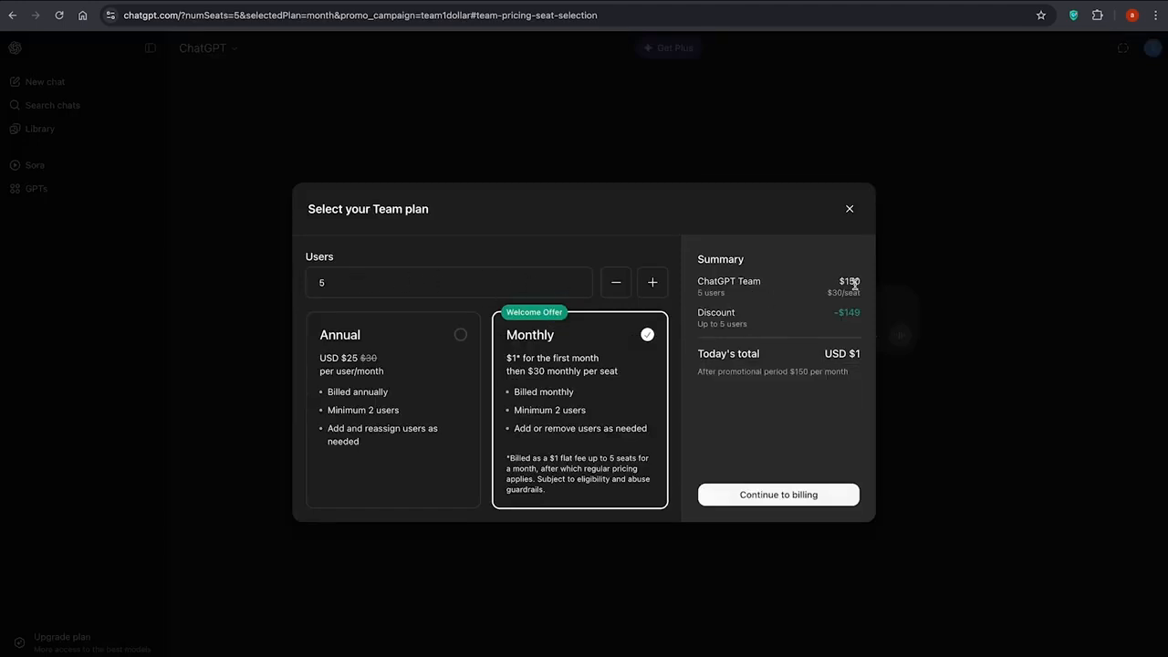
left_click(764, 495)
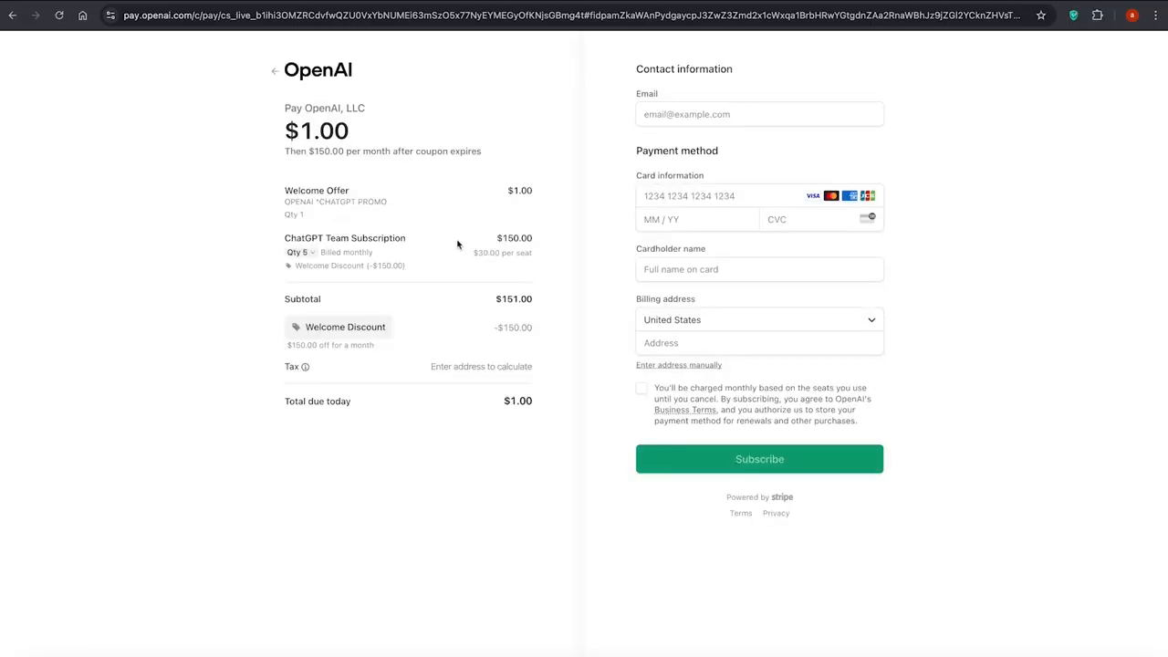
Try lowering the seat quantity, dismiss the editor and attempt to submit the subscription.
left_click(299, 251)
left_click(532, 347)
left_click(532, 347)
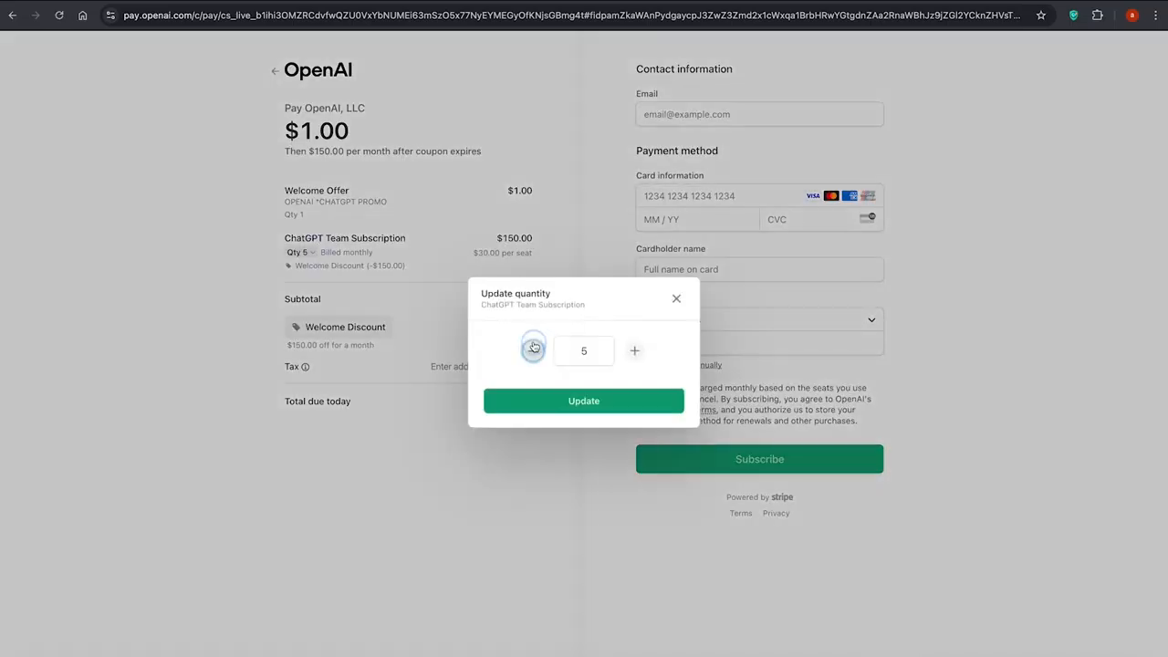
left_click(584, 399)
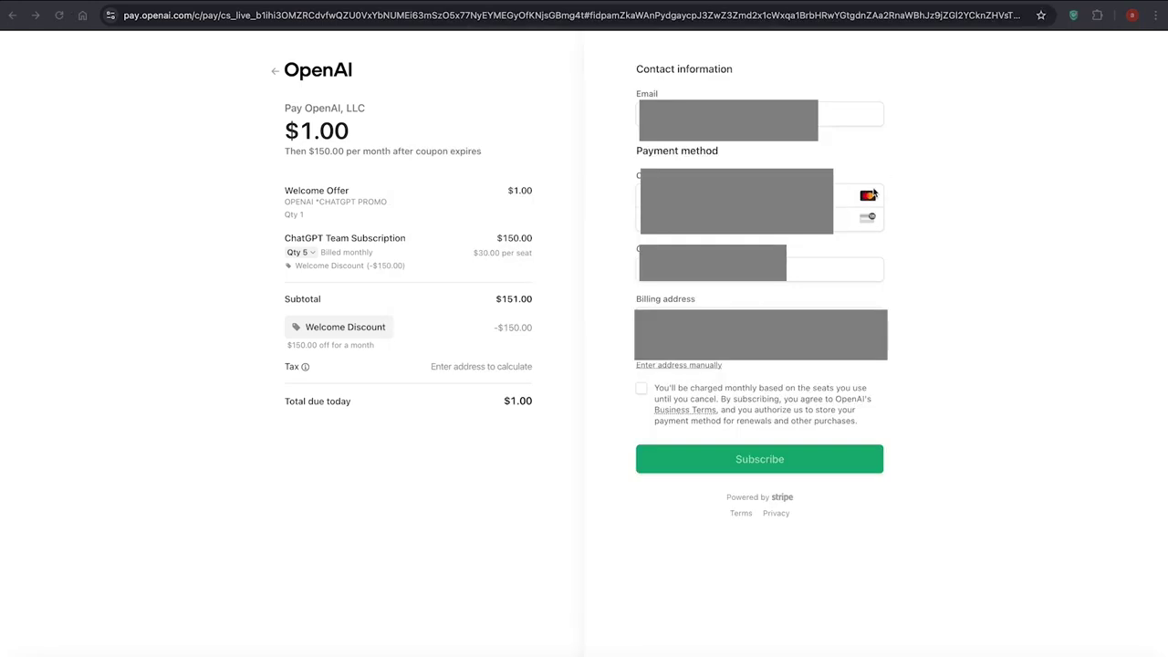
left_click(759, 459)
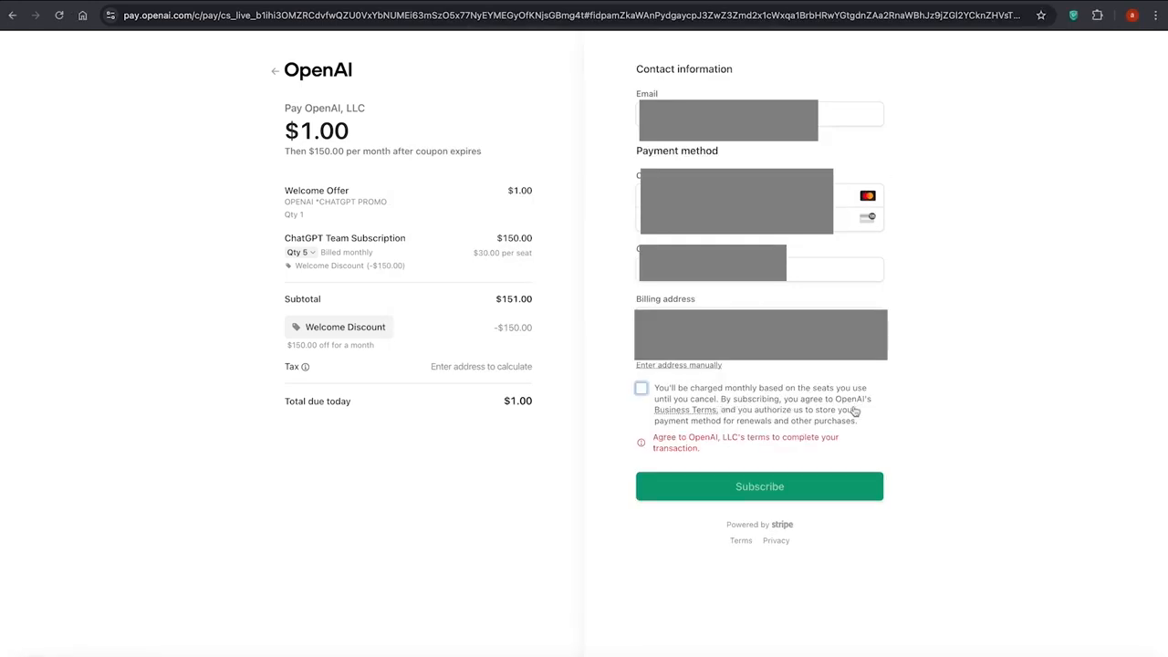
Agree to the terms and submit the $1 payment, then retry checkout and agree to the terms again.
left_click(642, 389)
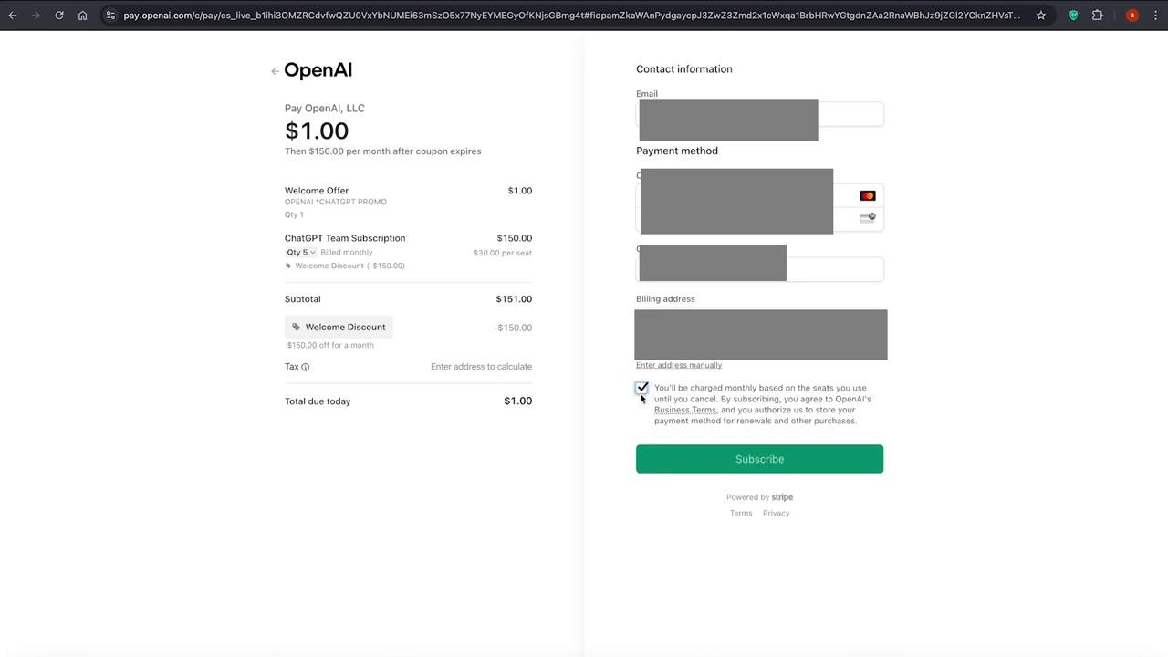
left_click(683, 463)
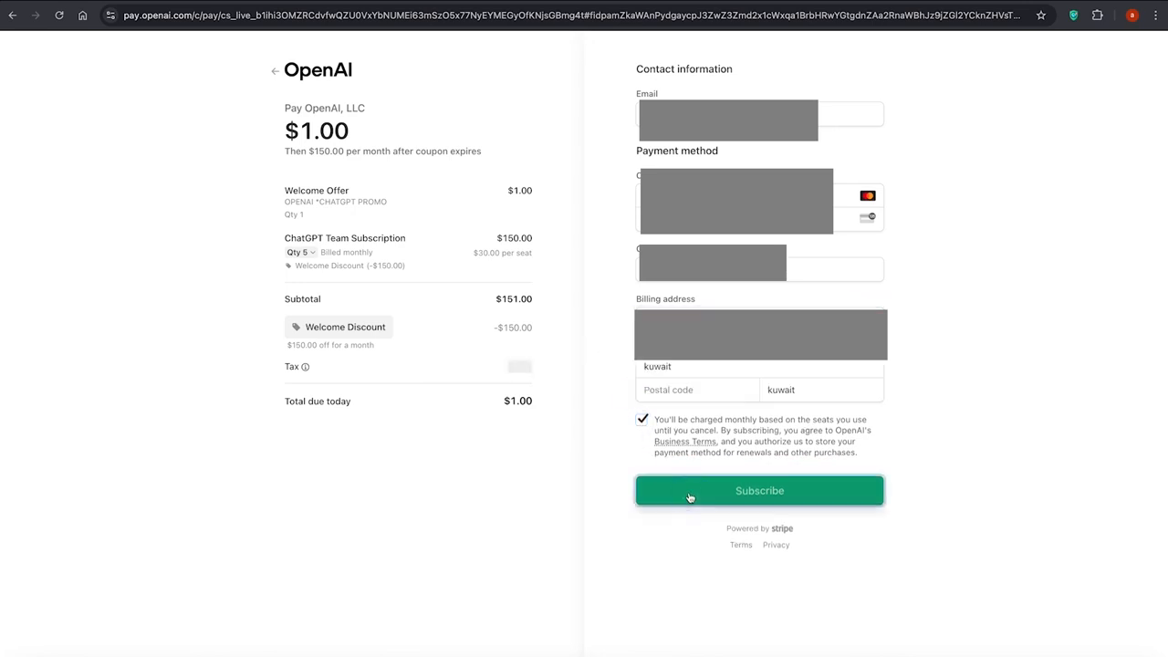
key("Return")
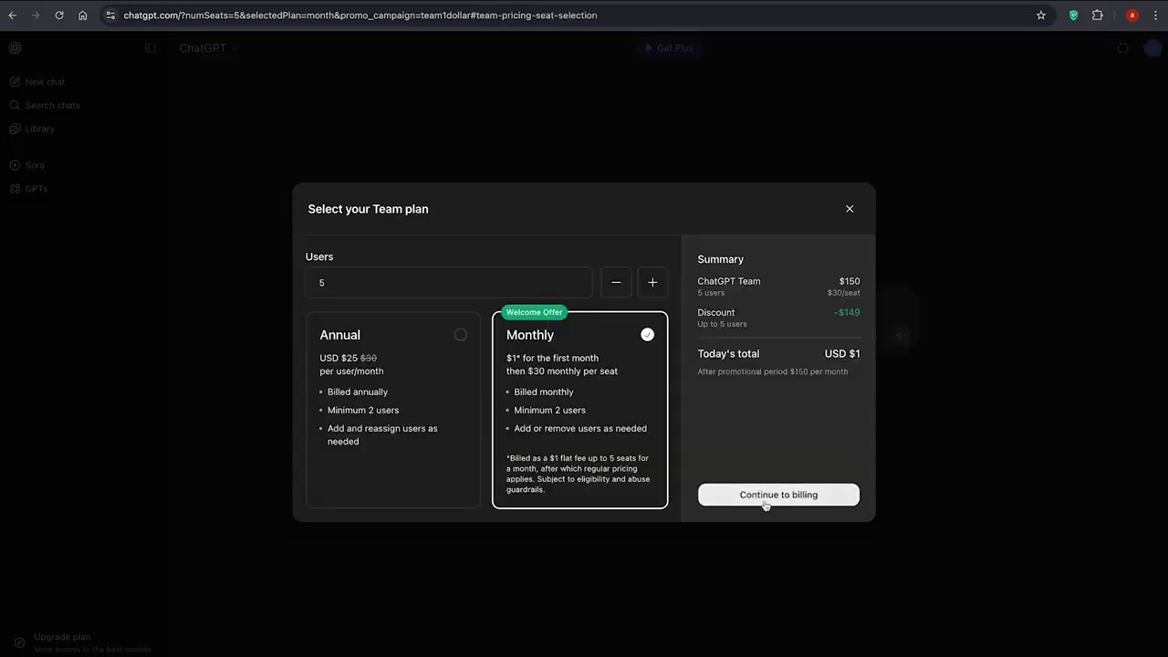
left_click(765, 504)
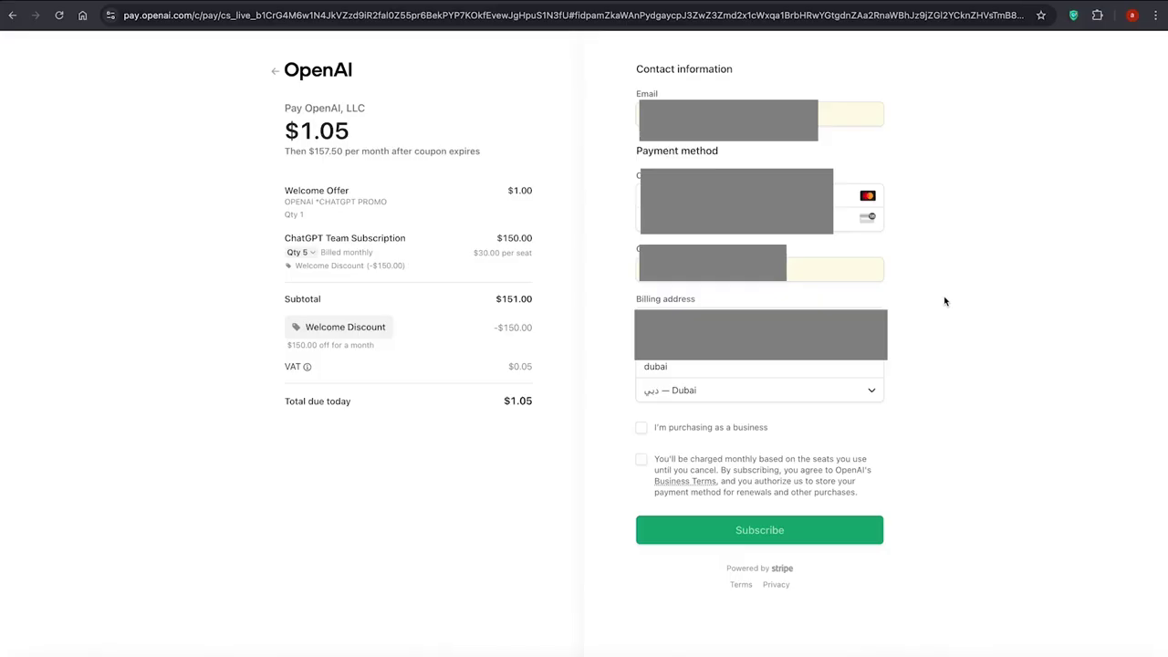
left_click(642, 460)
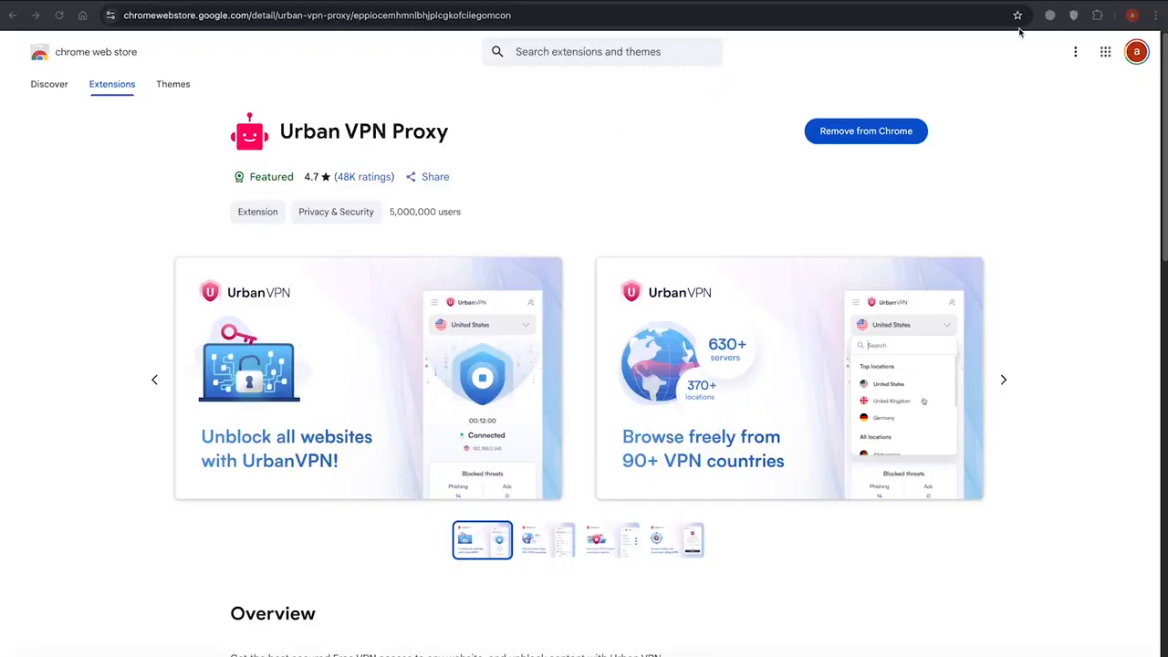
Change the VPN location, reopen the Team checkout, choose a payment method and pay the €0.81 charge.
left_click(1098, 16)
left_click(991, 77)
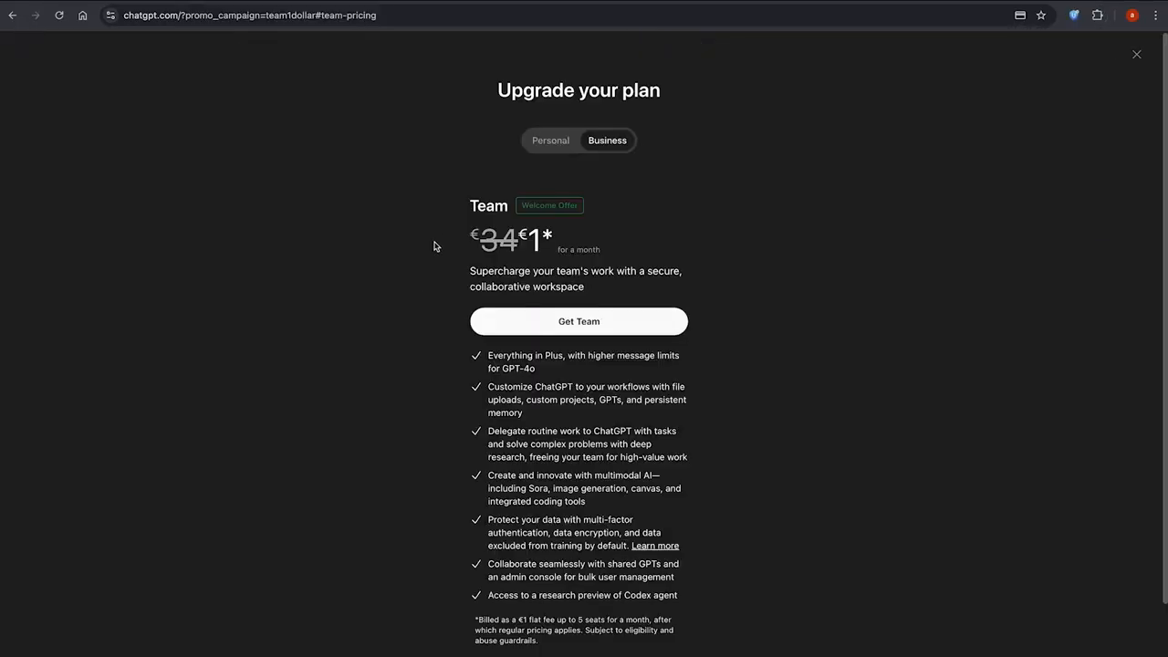
left_click(579, 320)
left_click(757, 507)
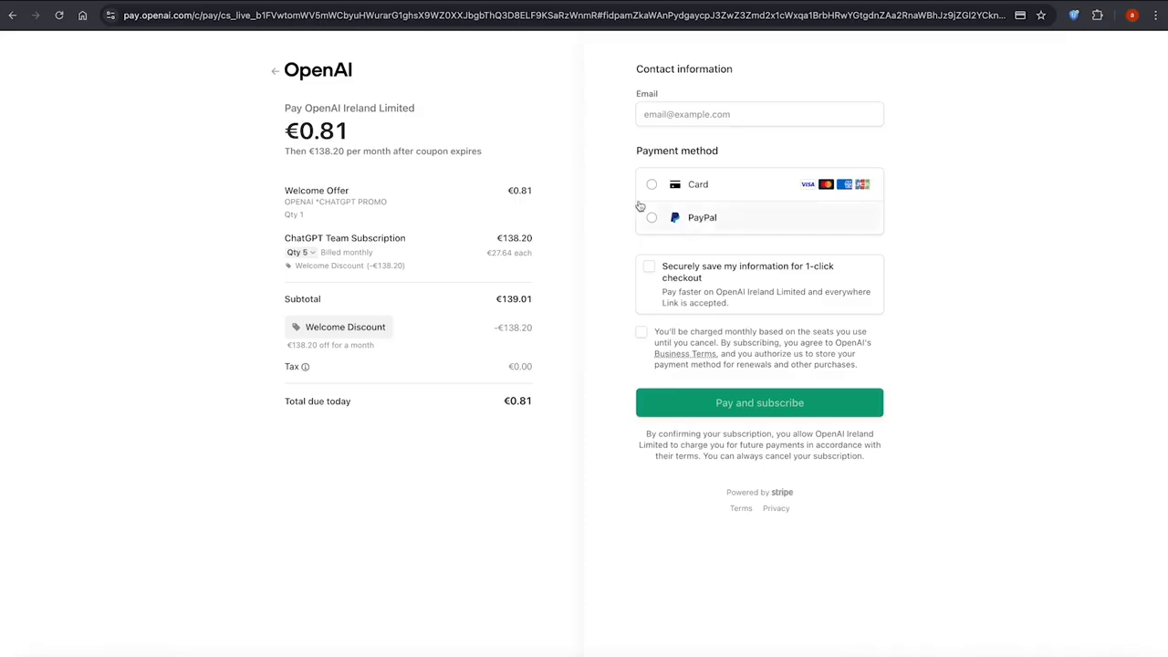
left_click(694, 184)
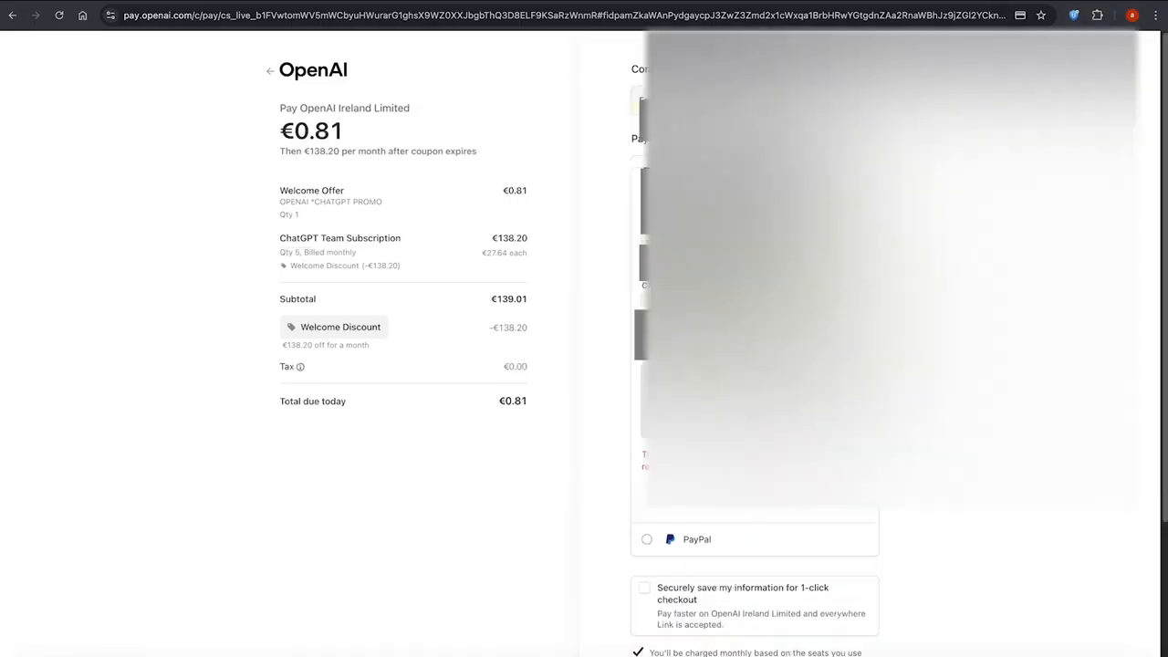
left_click(714, 402)
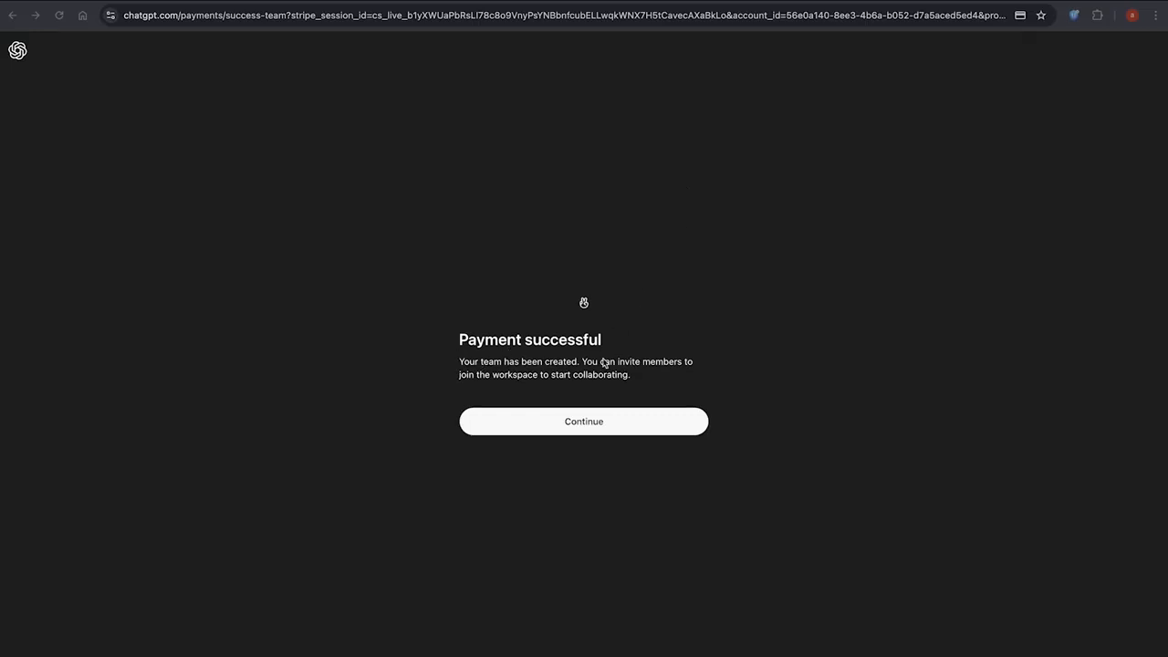
Name the new workspace AEG Ai, skip inviting members and dismiss the welcome and onboarding prompts.
left_click(581, 425)
type("AEG Ai")
left_click(629, 431)
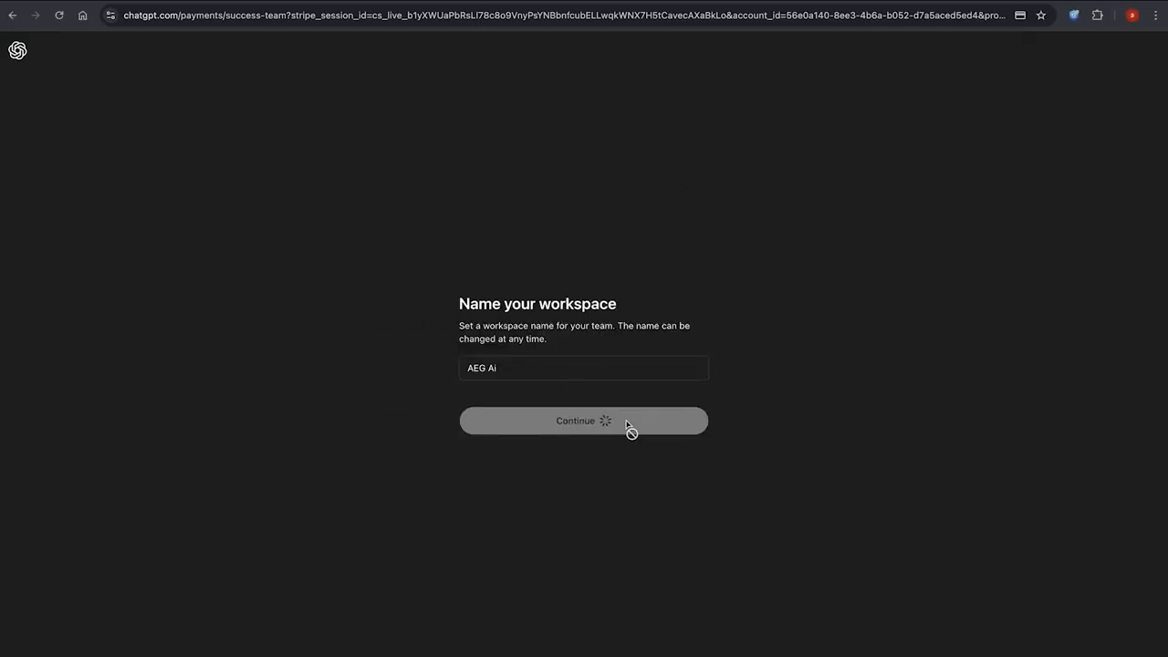
left_click(513, 311)
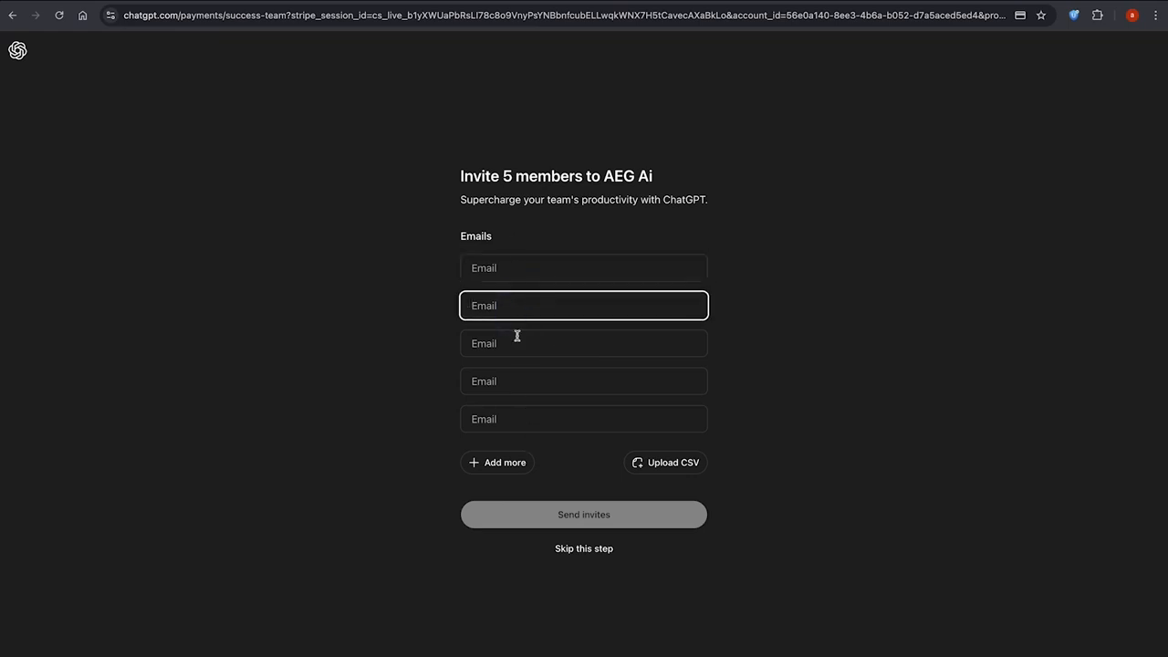
left_click(584, 549)
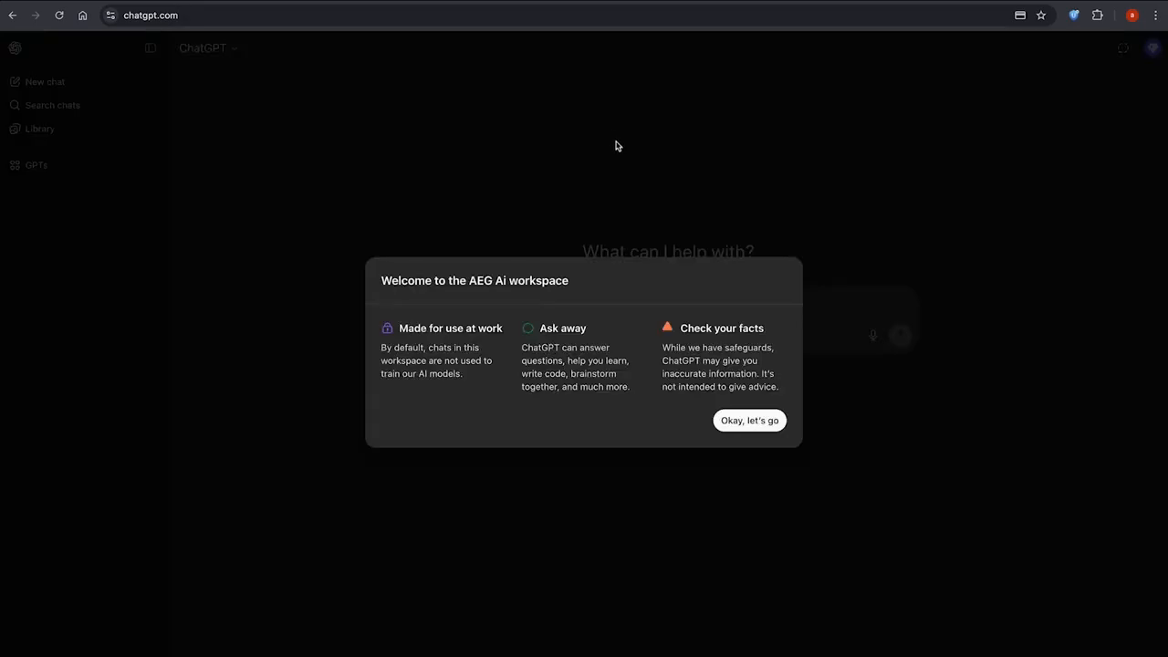
left_click(750, 420)
left_click(1153, 48)
left_click(1046, 101)
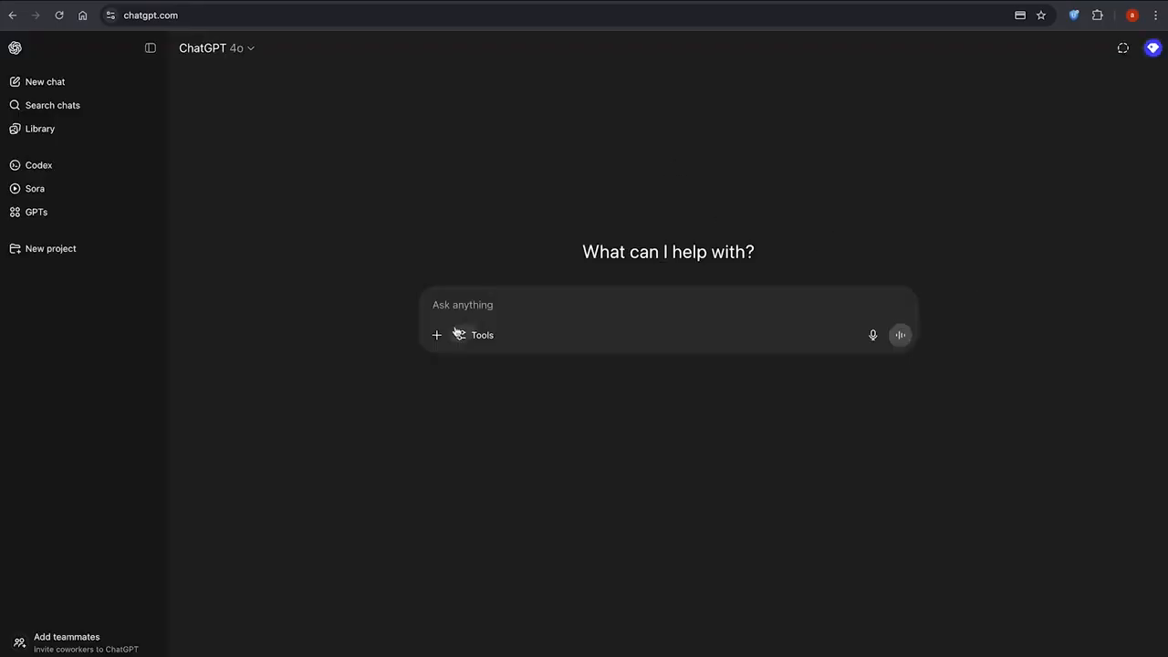
Open and cancel the invite-teammates form, then go to the workspace Members administration.
left_click(38, 632)
left_click(669, 507)
left_click(52, 642)
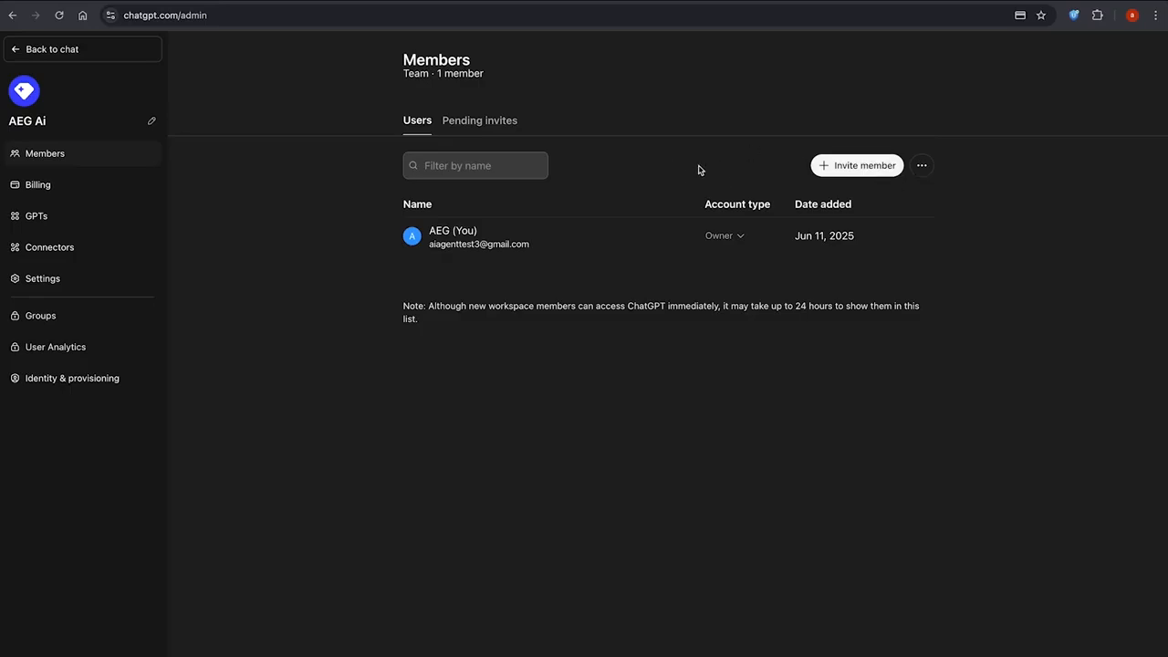
Review the Team plan billing with its €34 per-seat price and the plan management options.
left_click(38, 185)
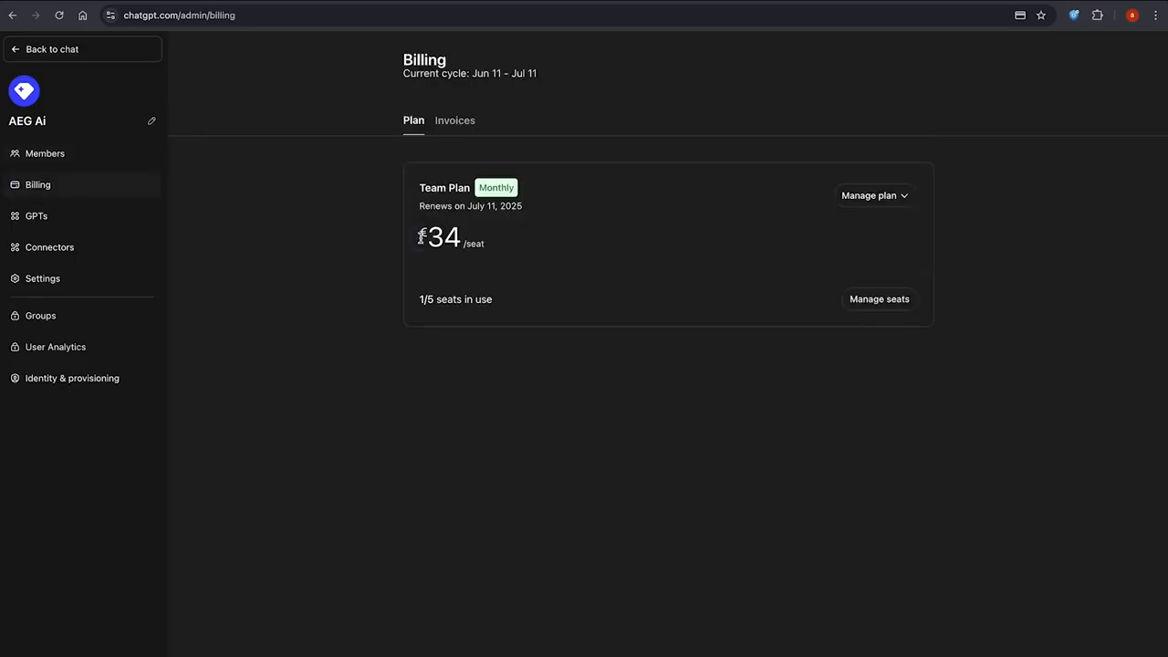
left_click_drag(421, 236, 485, 245)
left_click(447, 311)
left_click(876, 198)
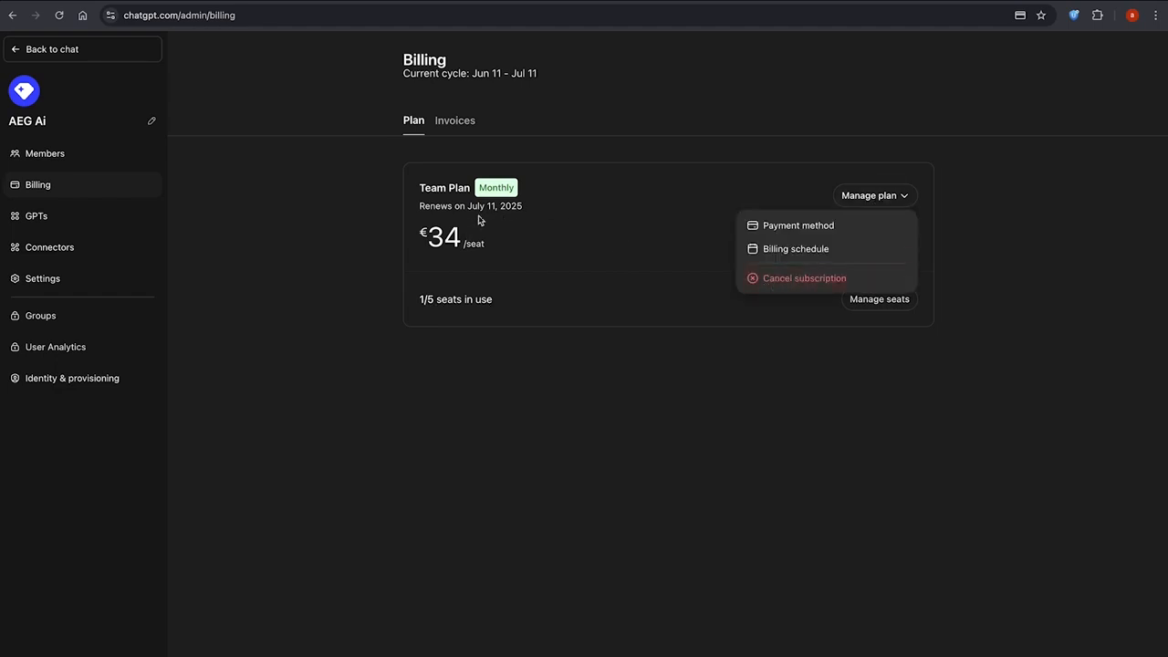
left_click(592, 220)
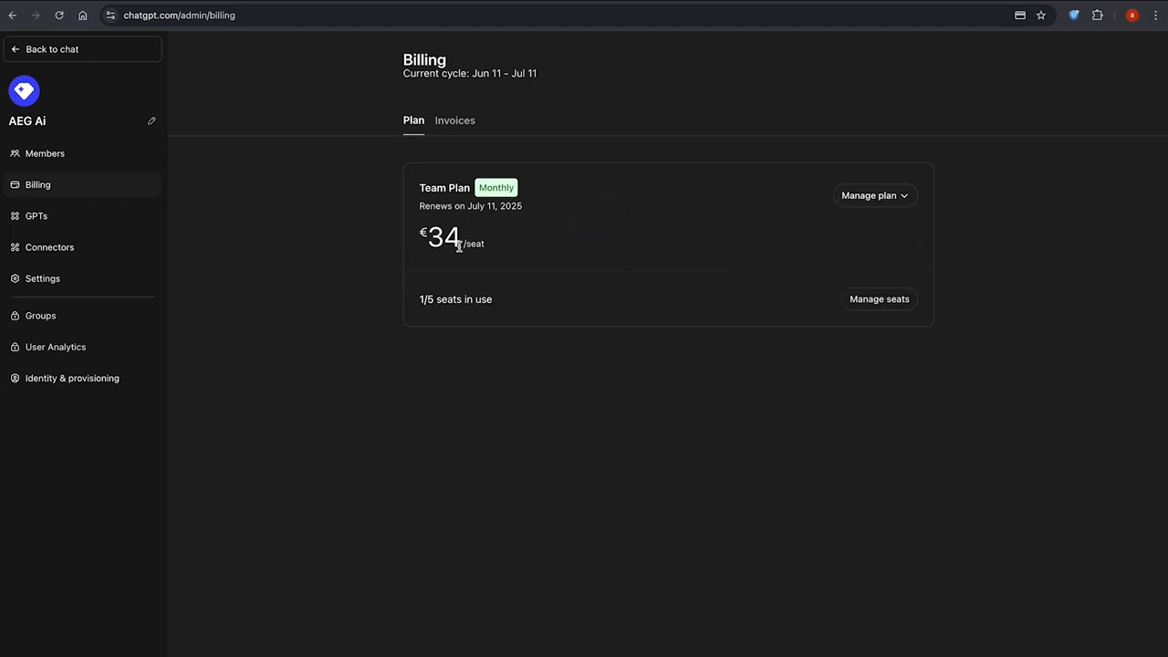
View the June 11 invoice under Invoices, then return to the chat home screen.
left_click(438, 120)
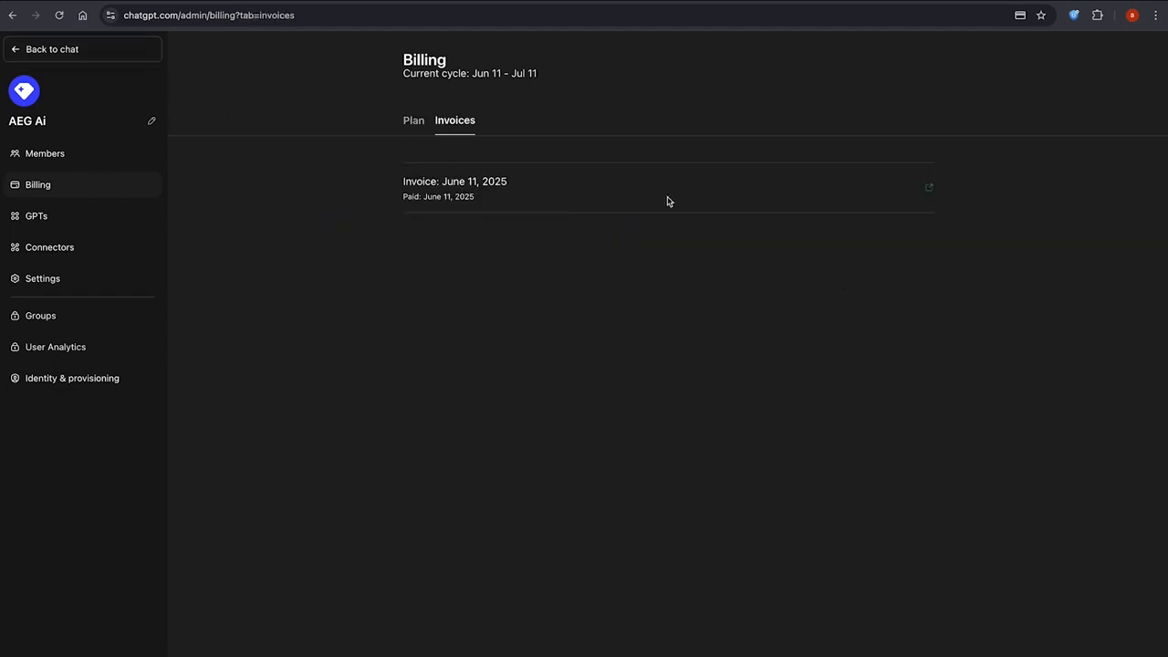
left_click(668, 201)
key("ctrl+w")
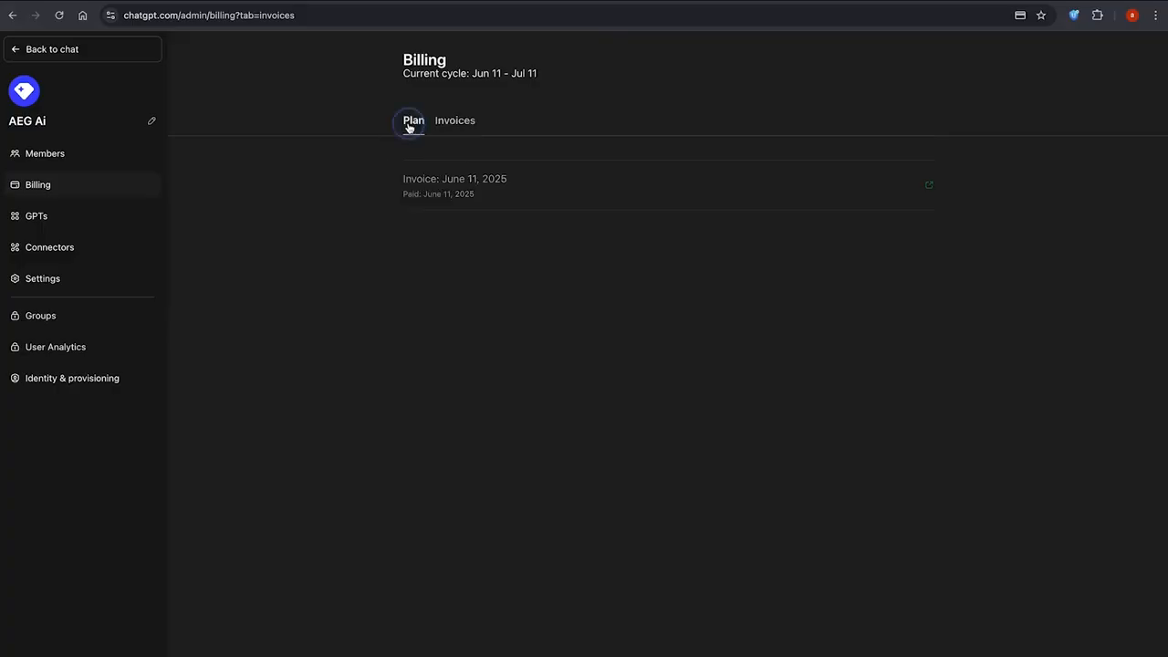
left_click(55, 50)
left_click(1153, 47)
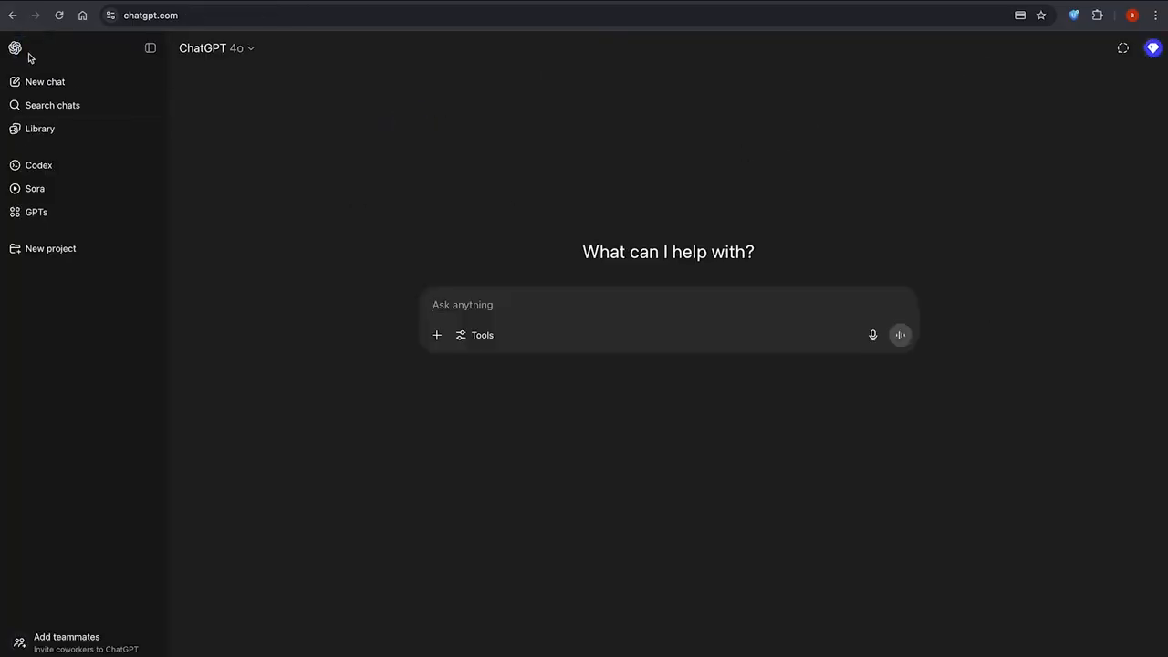
From Workspace settings > Billing > Manage plan, start cancelling the Team subscription and focus the email field.
left_click(318, 174)
left_click(1153, 47)
left_click(994, 178)
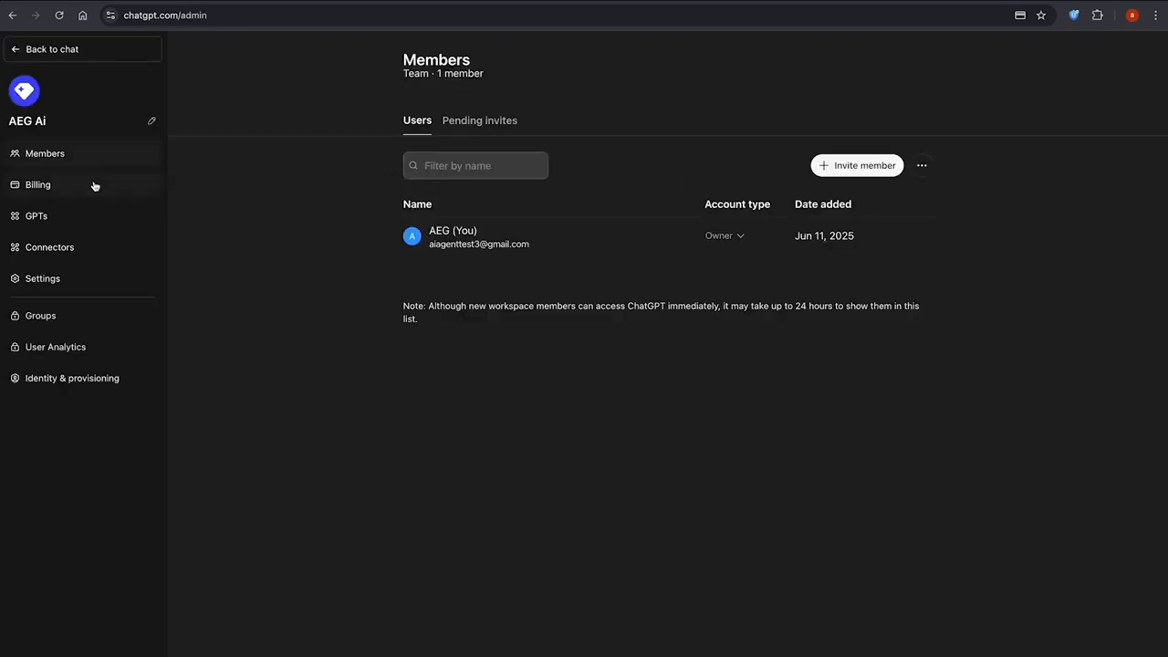
left_click(39, 185)
left_click(875, 195)
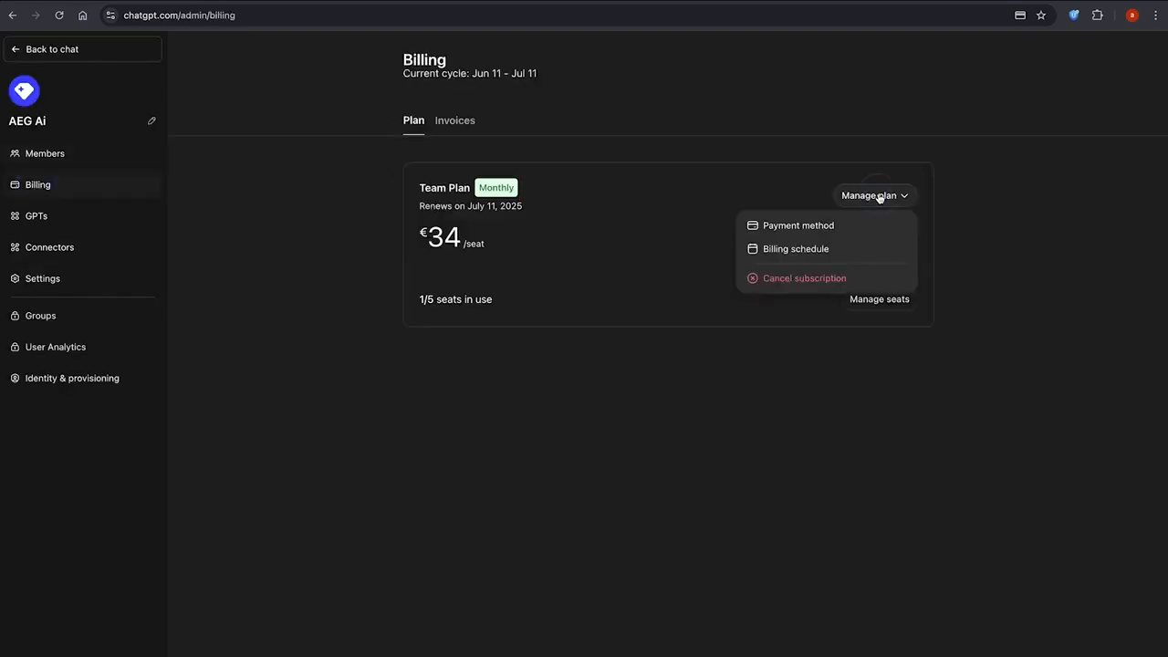
left_click(792, 285)
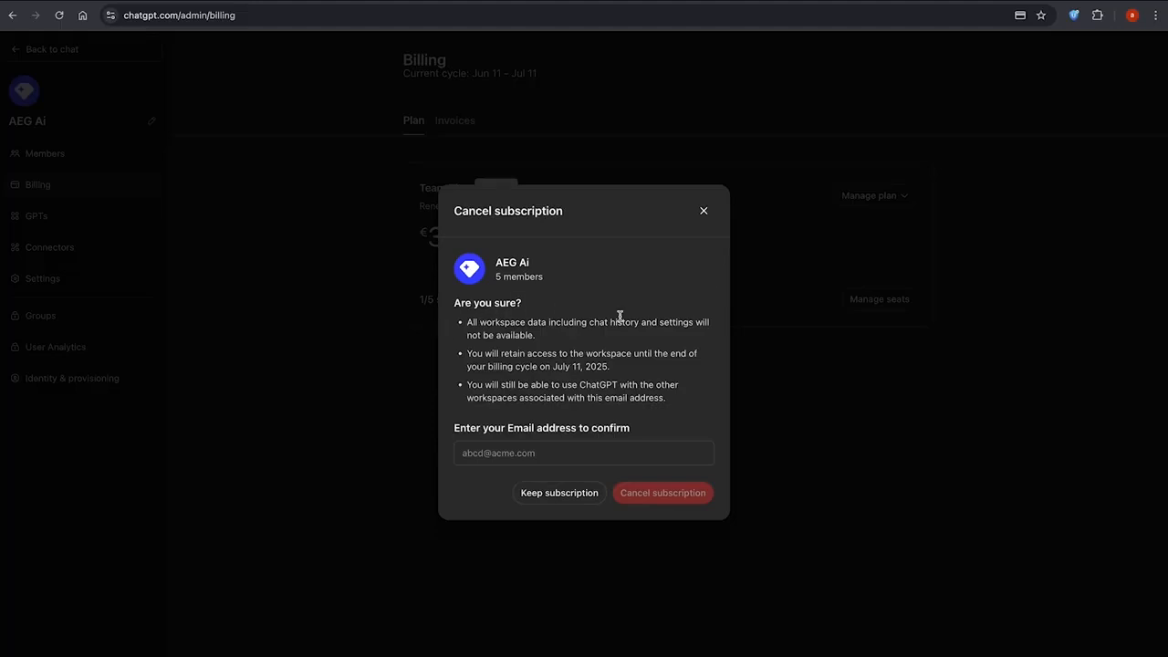
left_click(517, 454)
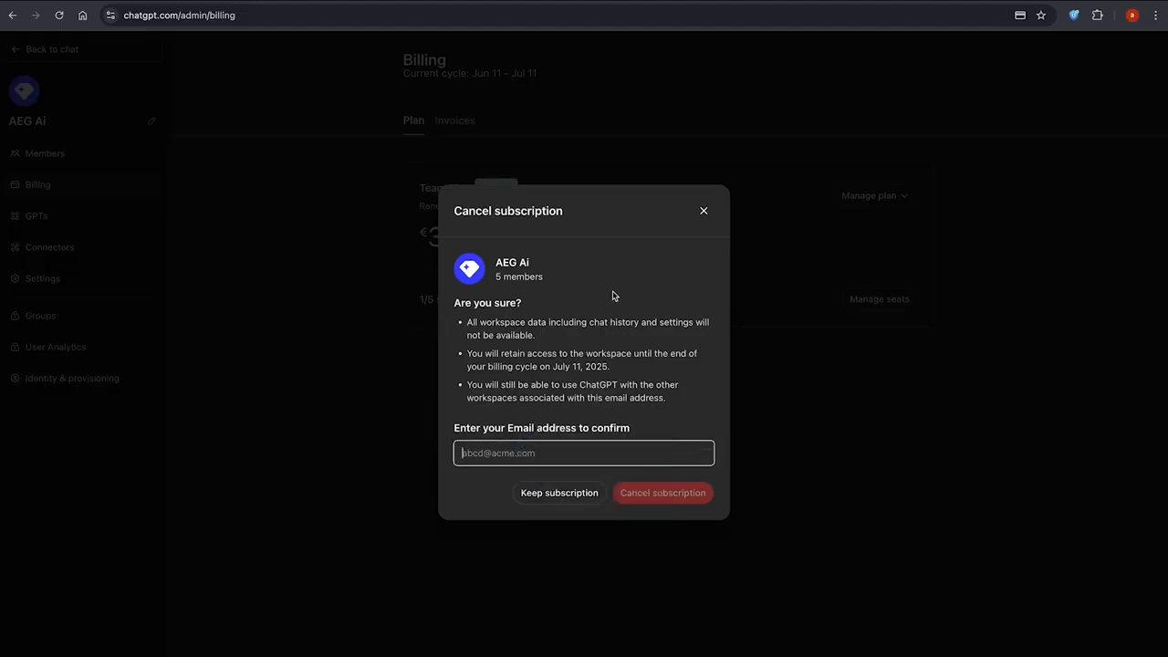